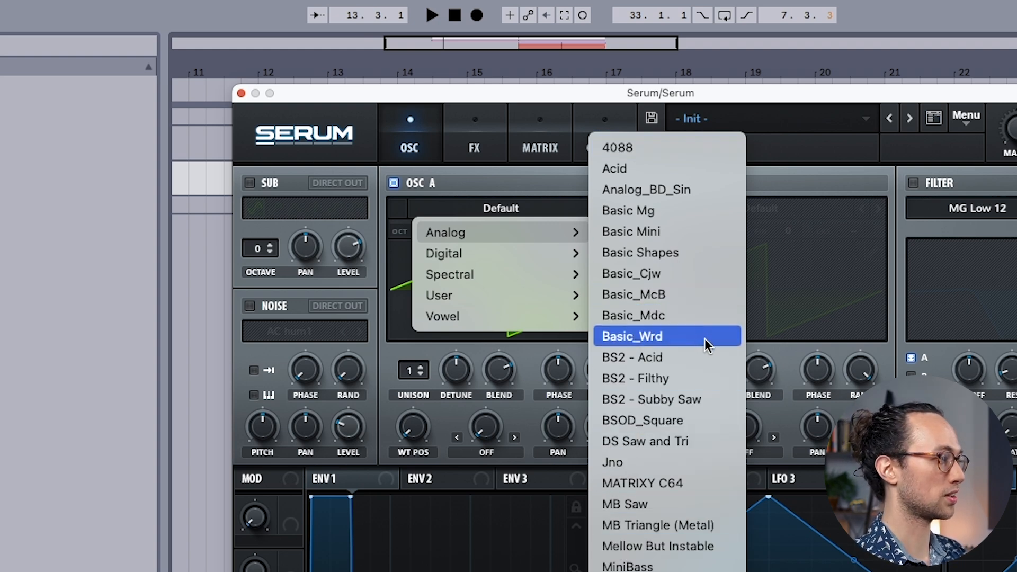
# Step: Load the Basic_Wrd analog wavetable in oscillator A and raise its wavetable position until the waveform becomes a saw
pyautogui.click(644, 336)
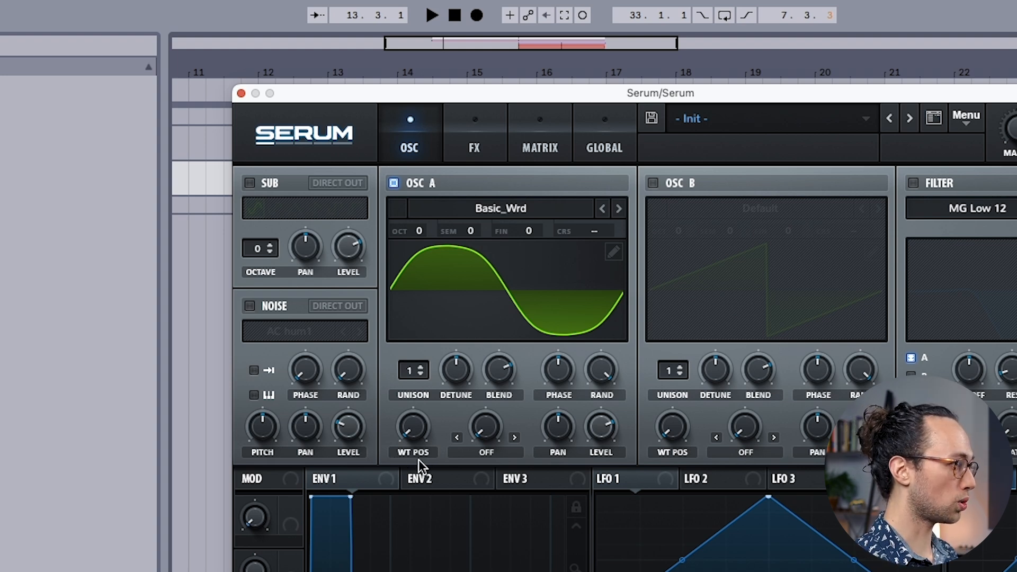
pyautogui.moveTo(415, 443); pyautogui.dragTo(401, 316)
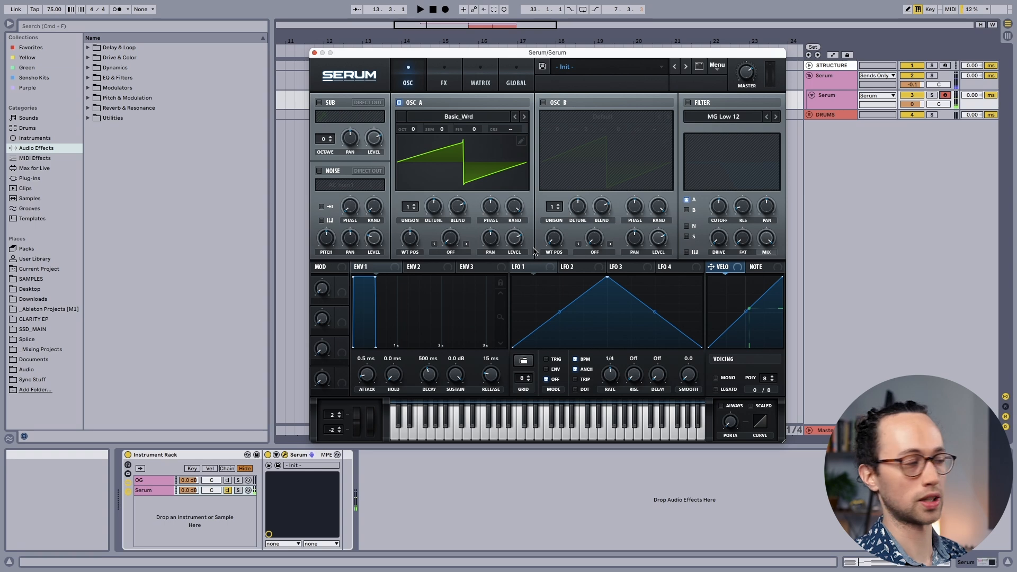
pyautogui.moveTo(409, 237); pyautogui.dragTo(401, 307)
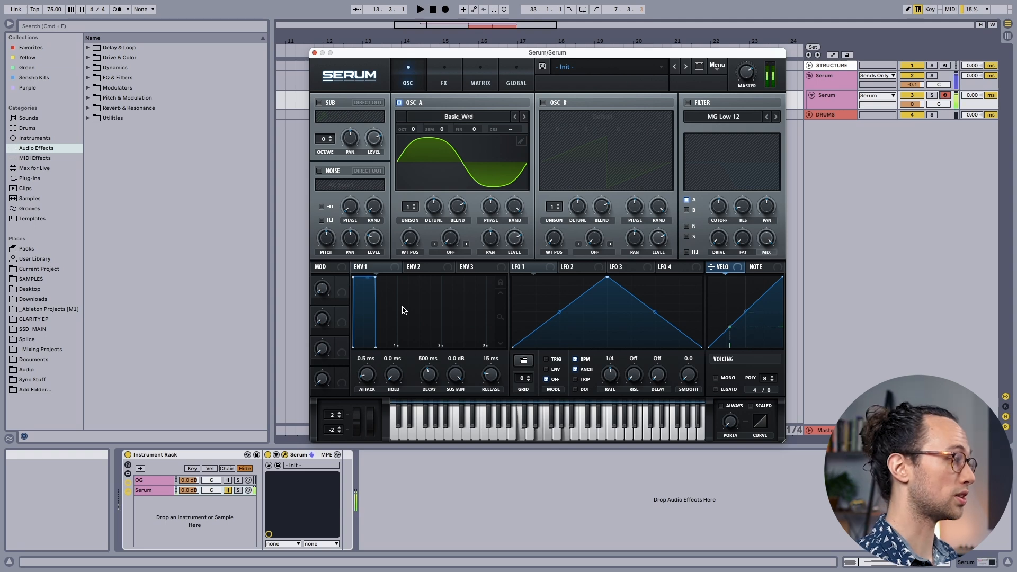
pyautogui.moveTo(414, 245); pyautogui.dragTo(414, 206)
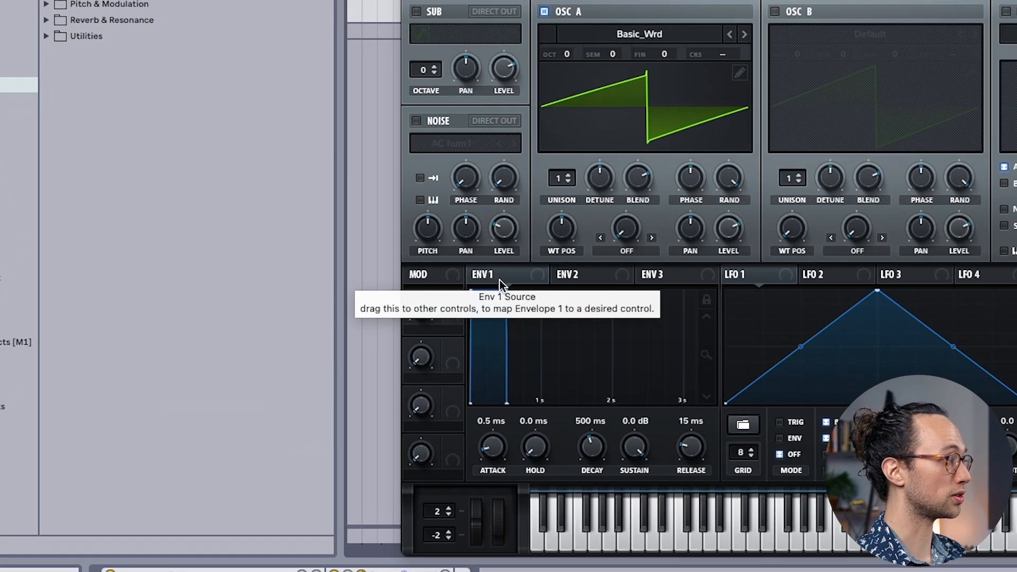
# Step: Lower the sustain of Envelope 1 all the way to -∞ dB
pyautogui.click(405, 275)
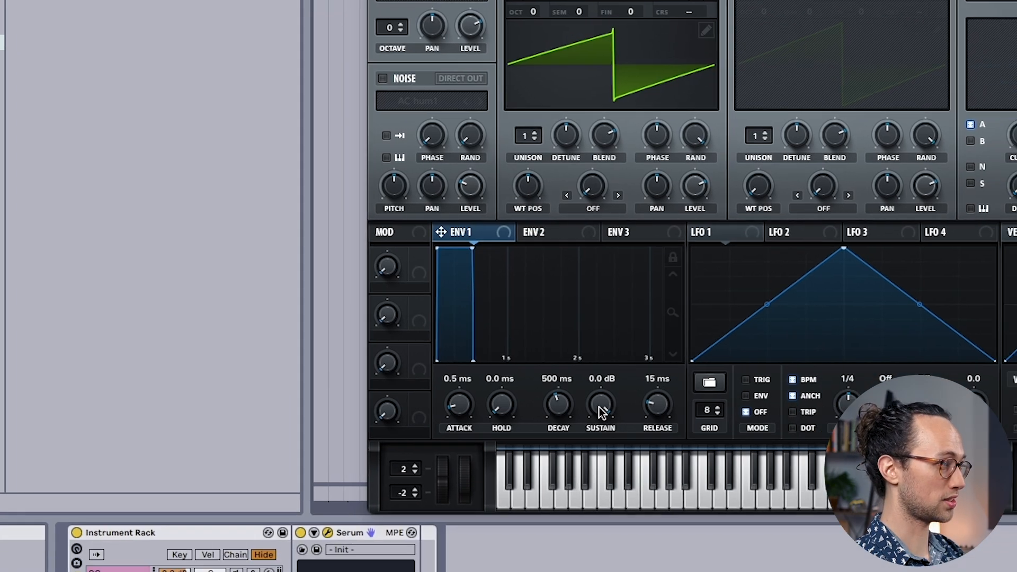
pyautogui.moveTo(634, 450); pyautogui.dragTo(632, 456)
pyautogui.moveTo(503, 295); pyautogui.dragTo(464, 457)
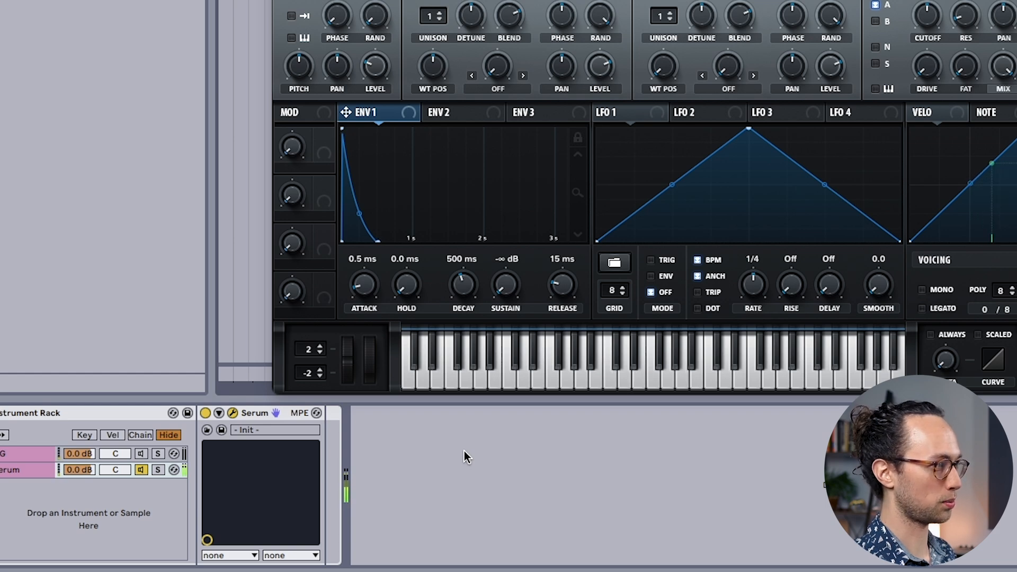
# Step: Set Envelope 1's release to 500 ms and its attack to 25 ms
pyautogui.moveTo(567, 295)
pyautogui.mouseDown()
pyautogui.moveTo(583, 231)
pyautogui.moveTo(569, 296)
pyautogui.mouseUp()
pyautogui.doubleClick(565, 259)
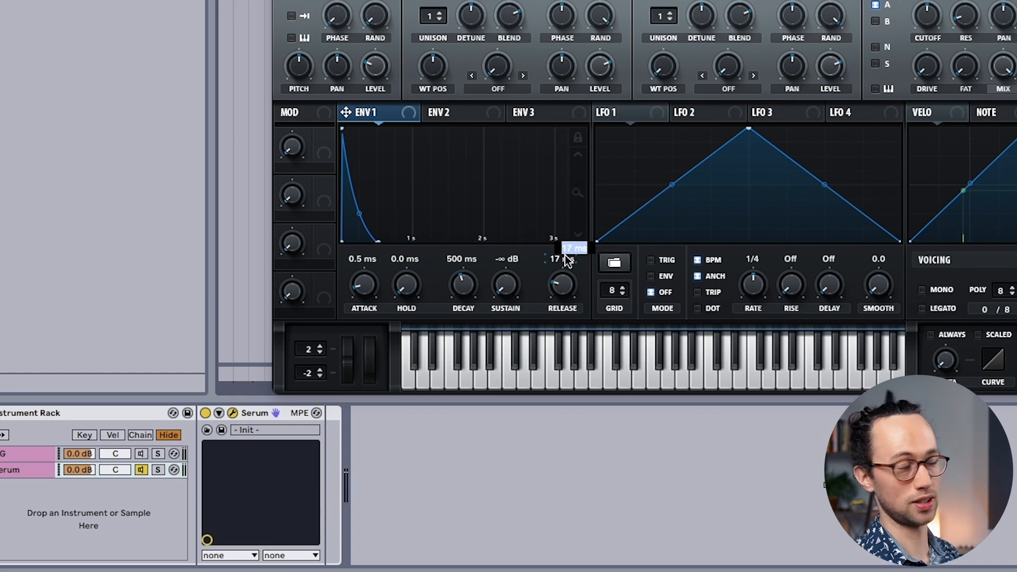
pyautogui.write('500')
pyautogui.press('Return')
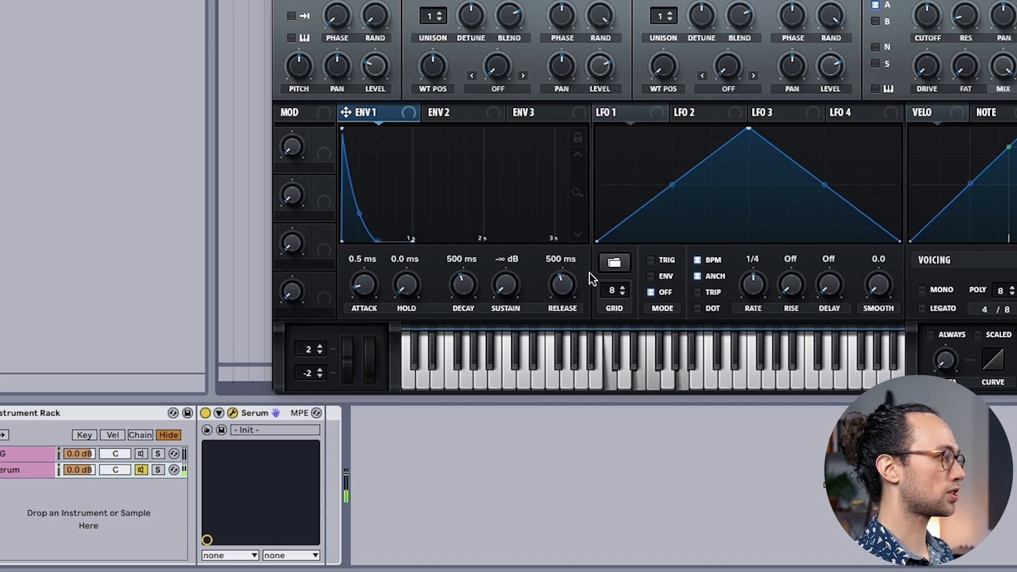
pyautogui.moveTo(372, 285)
pyautogui.mouseDown()
pyautogui.moveTo(373, 259)
pyautogui.moveTo(373, 270)
pyautogui.mouseUp()
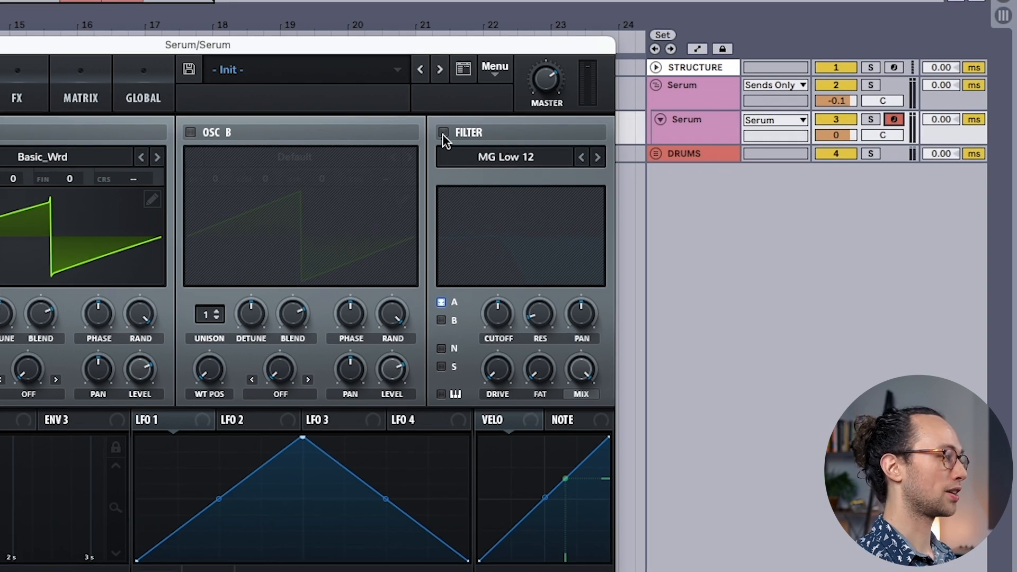
# Step: Enable the filter on oscillator A, choose the Low 24 type and raise its cutoff slightly
pyautogui.click(443, 133)
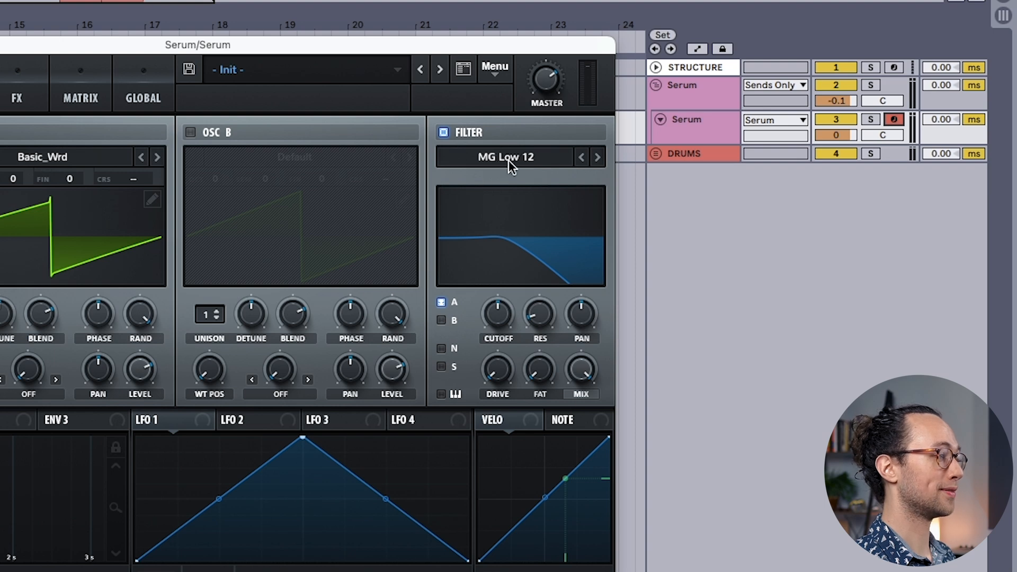
pyautogui.click(528, 157)
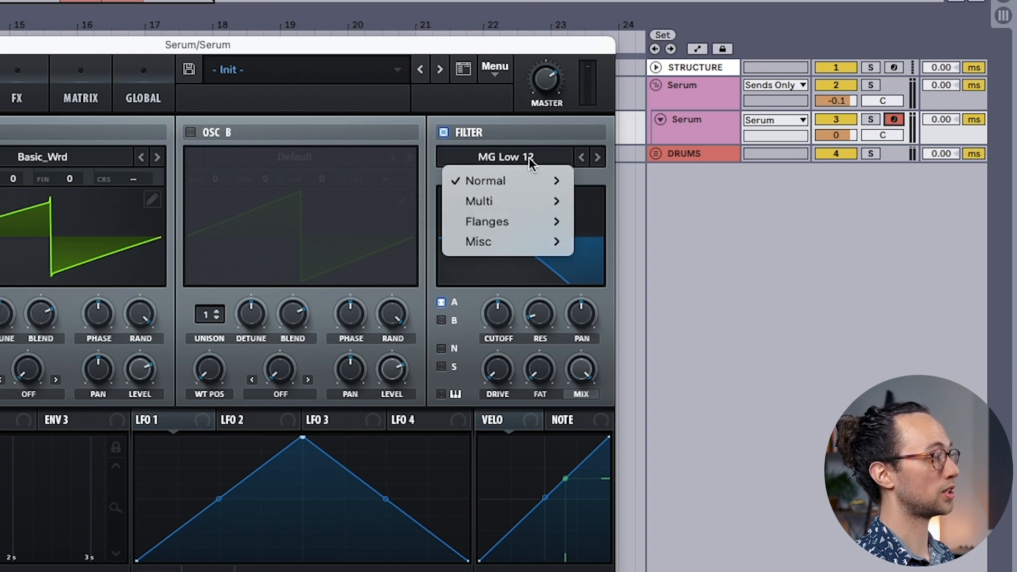
pyautogui.moveTo(524, 177)
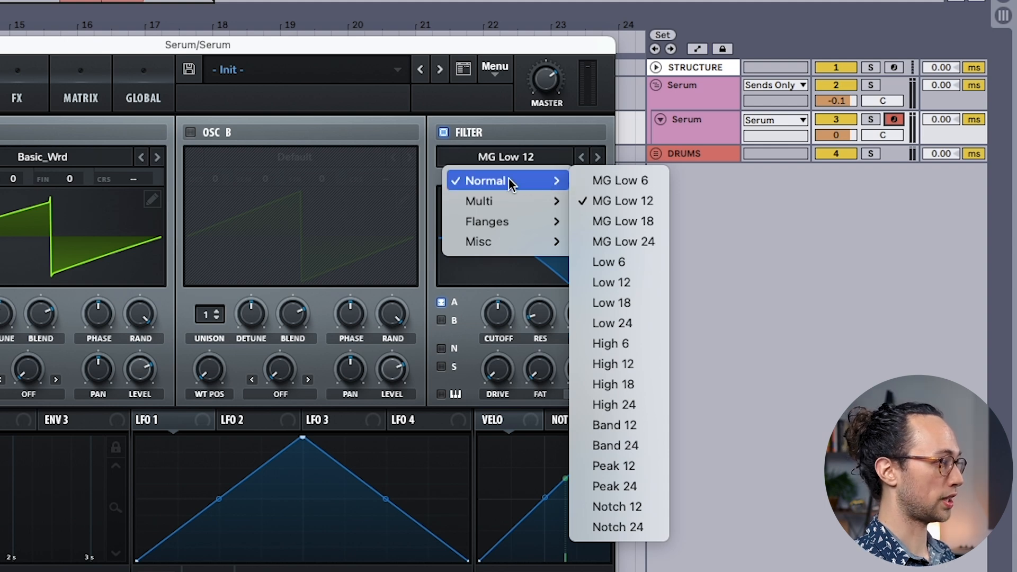
pyautogui.click(613, 324)
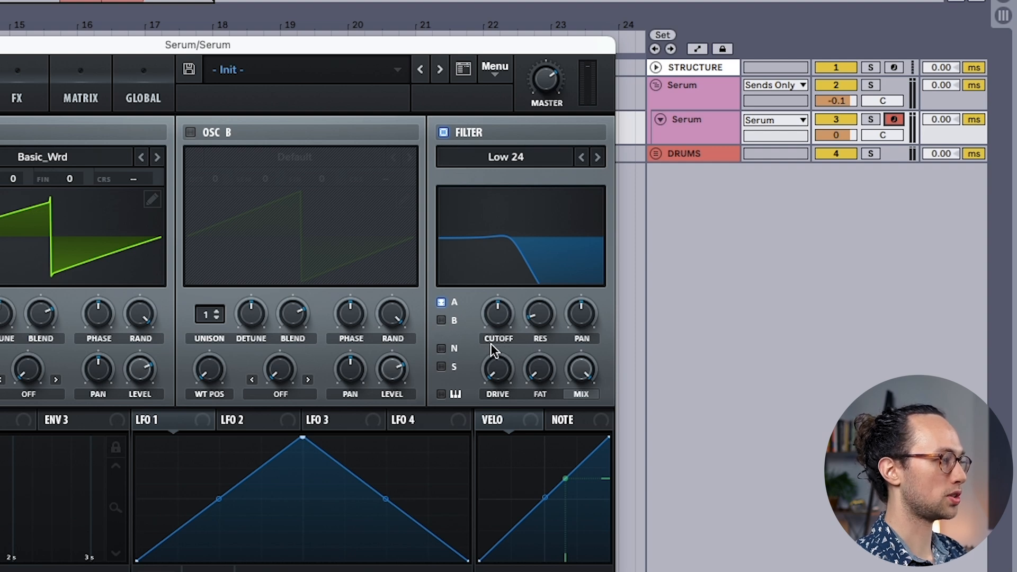
pyautogui.moveTo(497, 322); pyautogui.dragTo(488, 279)
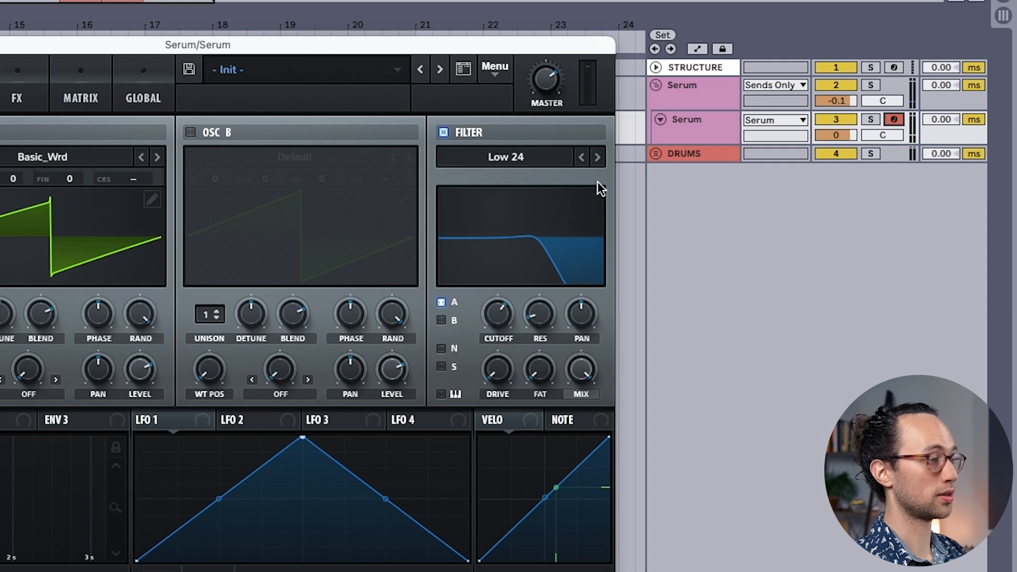
# Step: Try out other filter types beyond Low 24, such as Band 12
pyautogui.click(597, 157)
pyautogui.click(598, 157)
pyautogui.click(598, 157)
pyautogui.click(599, 157)
pyautogui.click(598, 157)
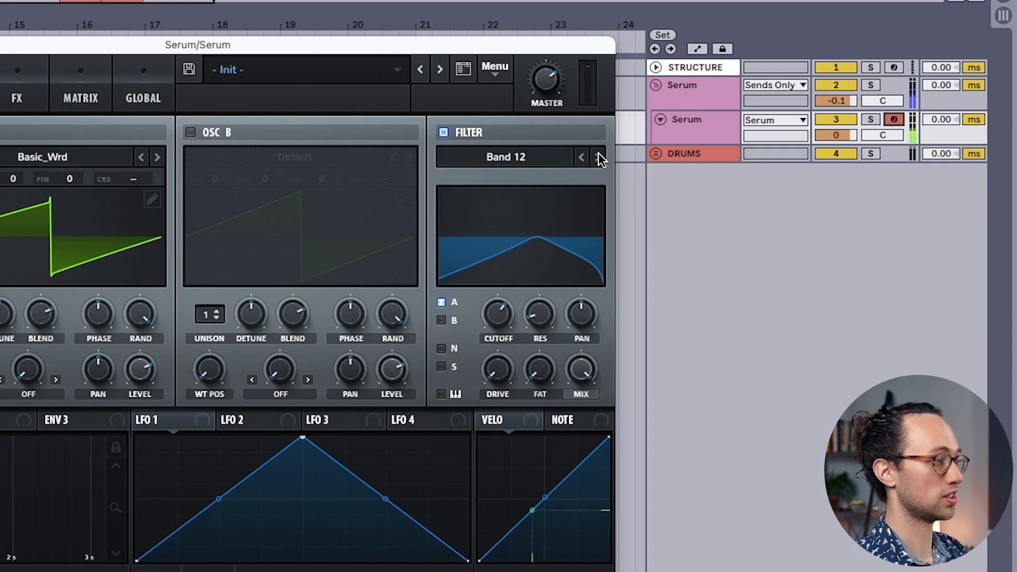
pyautogui.click(598, 157)
pyautogui.click(598, 157)
pyautogui.click(598, 158)
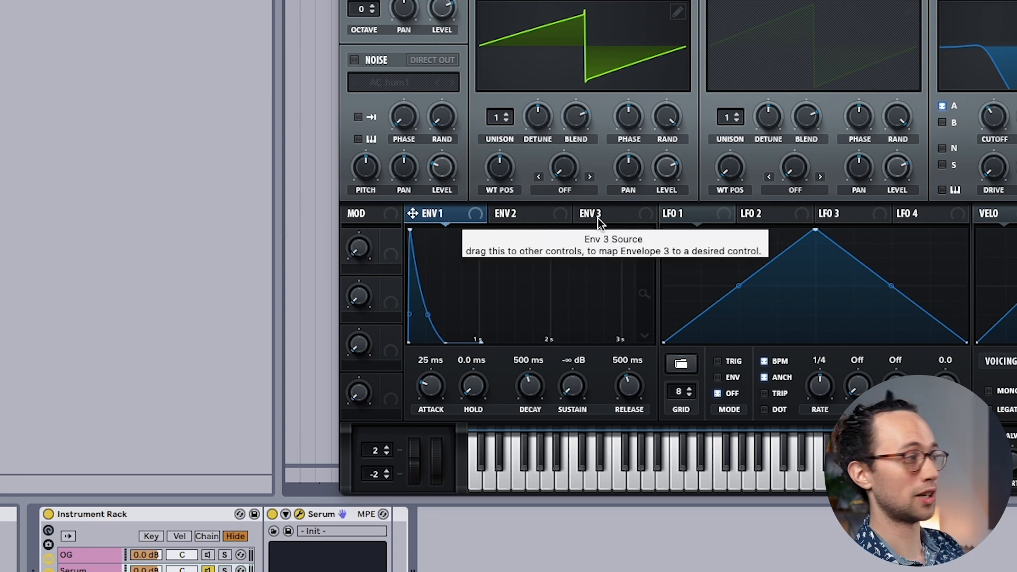
# Step: Assign Envelope 2 as a modulation source for the filter cutoff
pyautogui.click(519, 216)
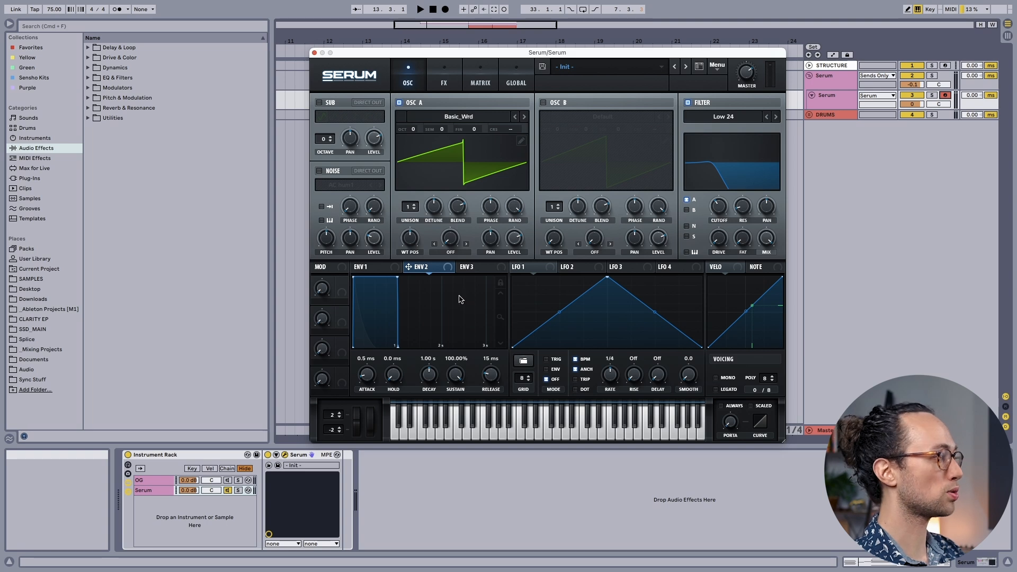
pyautogui.moveTo(428, 270); pyautogui.dragTo(720, 208)
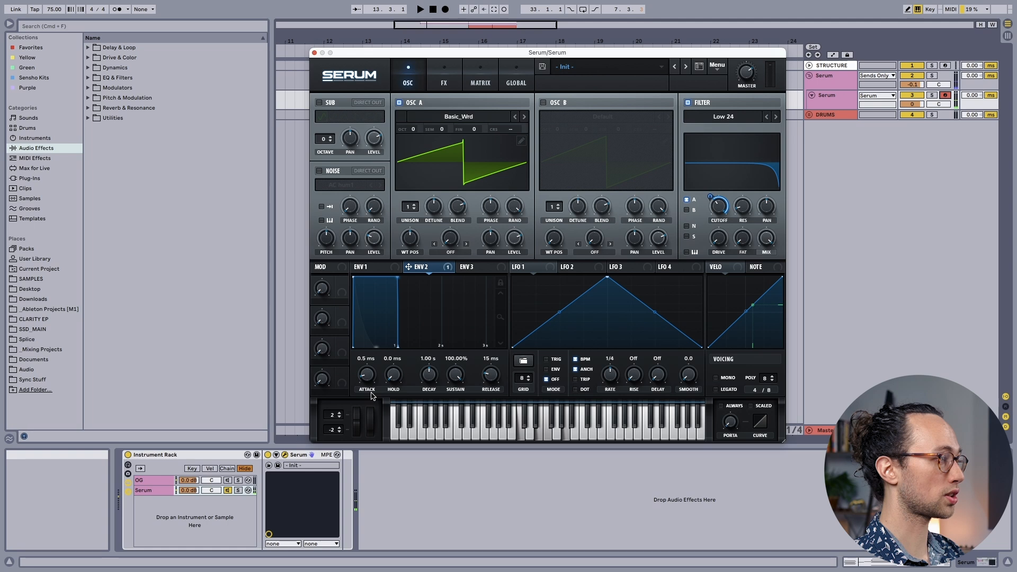
# Step: Shape Envelope 2 with 39 ms attack, 400 ms decay, 0% sustain and about 404 ms release
pyautogui.moveTo(454, 375); pyautogui.dragTo(402, 454)
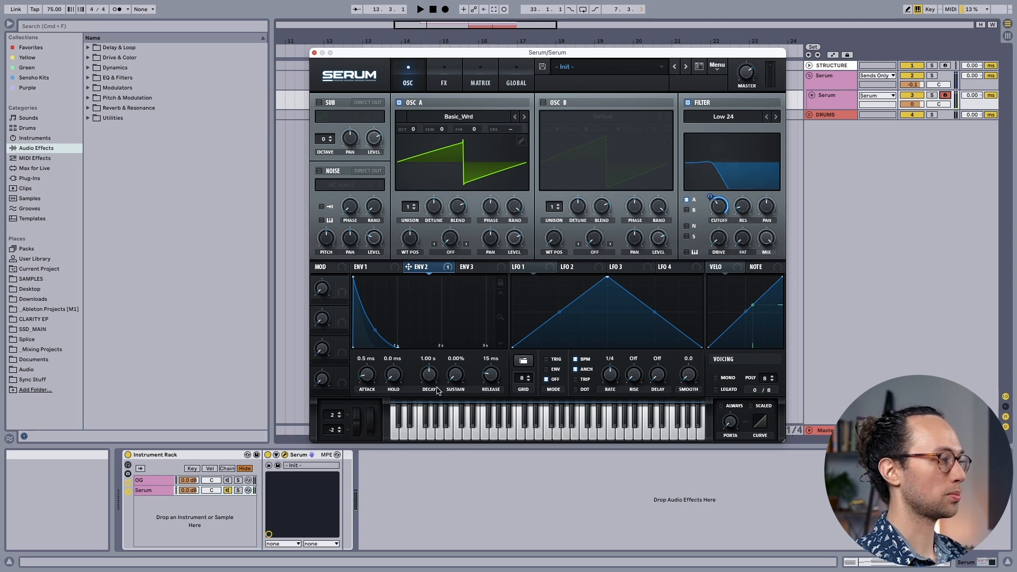
pyautogui.doubleClick(428, 359)
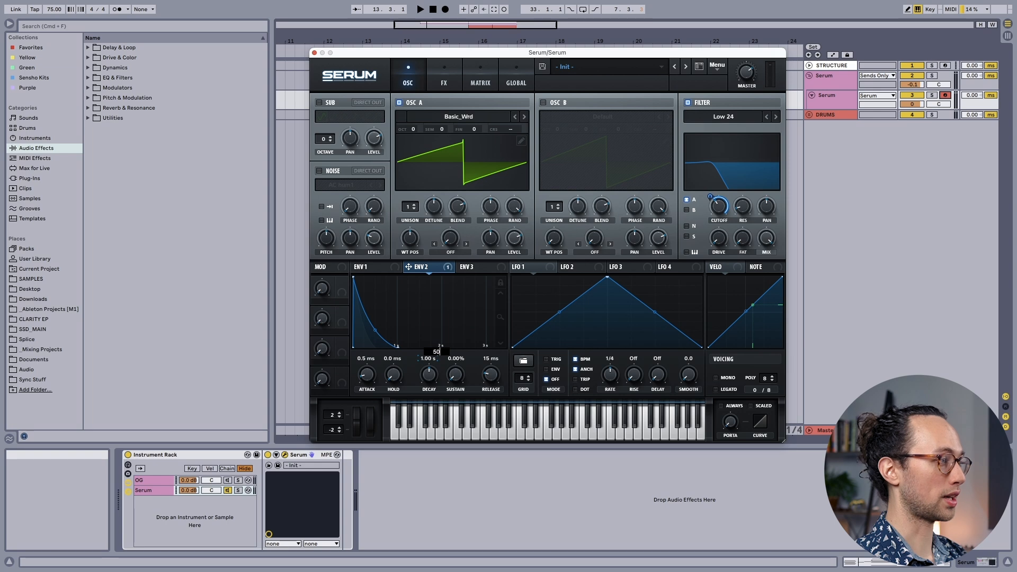
pyautogui.write('400')
pyautogui.press('Return')
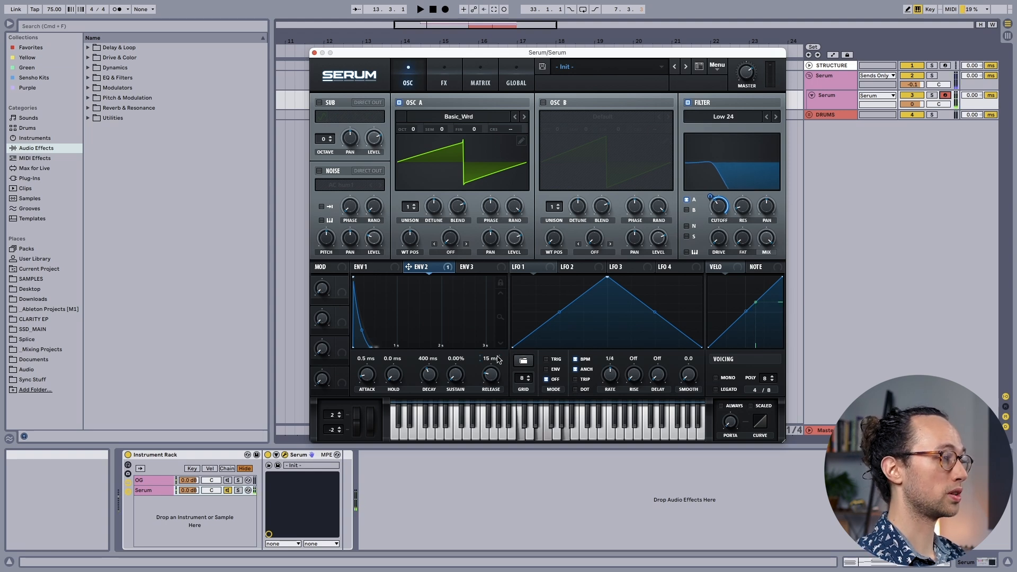
pyautogui.moveTo(498, 373); pyautogui.dragTo(499, 366)
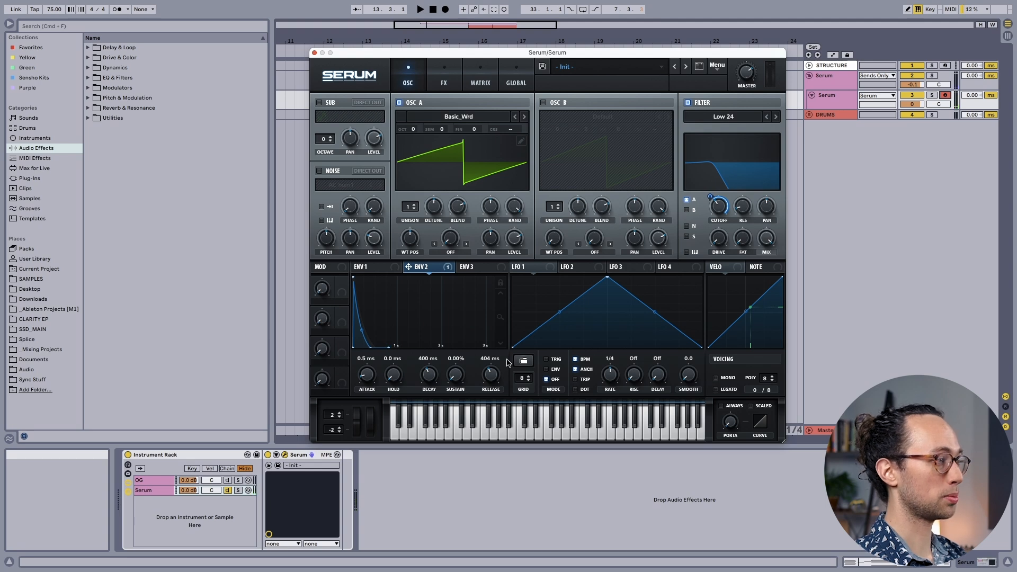
pyautogui.moveTo(373, 377); pyautogui.dragTo(367, 358)
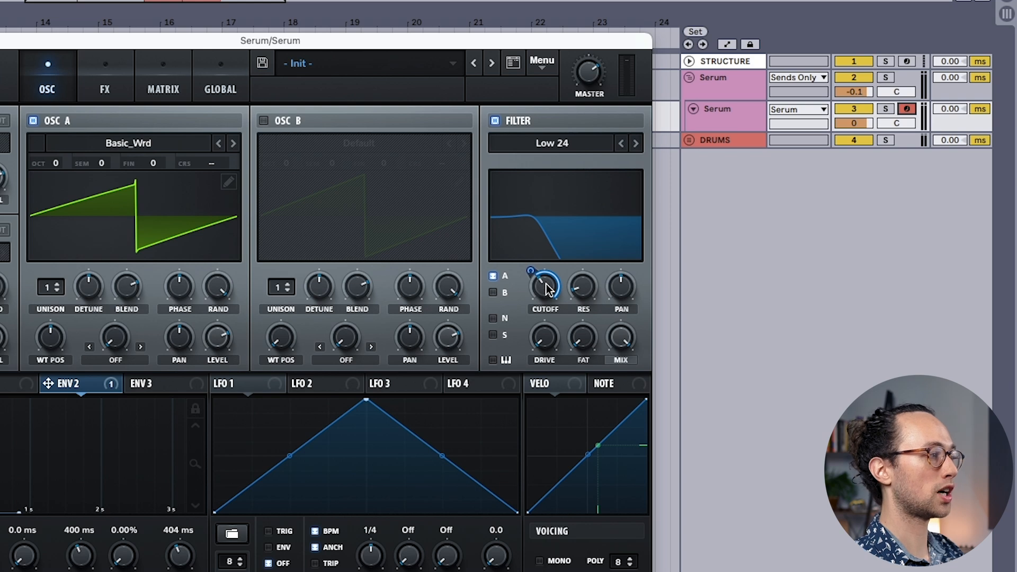
# Step: Lower the filter's base cutoff and adjust how strongly Envelope 2 modulates it
pyautogui.moveTo(547, 288)
pyautogui.mouseDown()
pyautogui.moveTo(536, 334)
pyautogui.moveTo(534, 286)
pyautogui.moveTo(532, 295)
pyautogui.mouseUp()
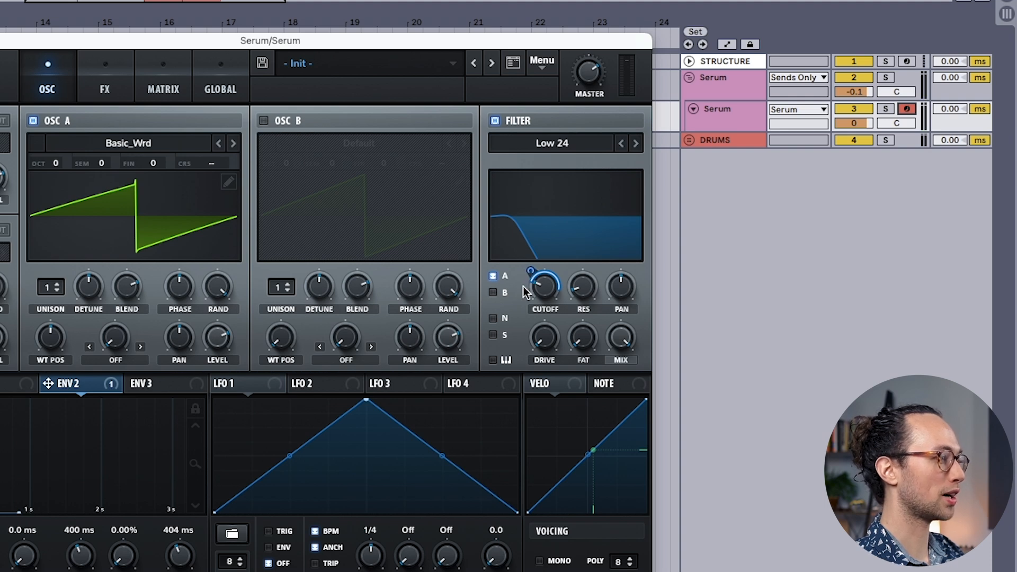
pyautogui.moveTo(531, 270); pyautogui.dragTo(518, 220)
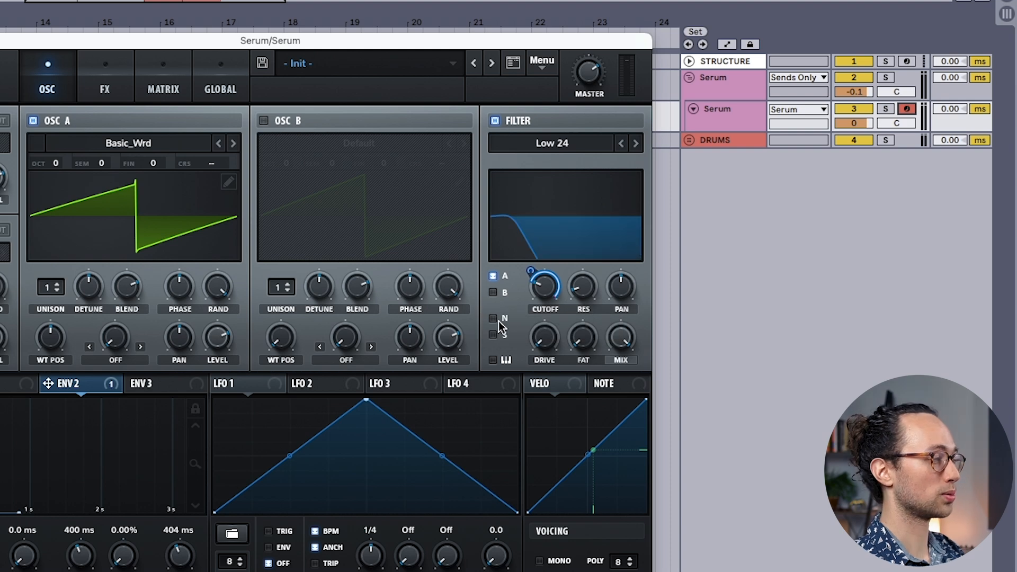
pyautogui.moveTo(530, 269); pyautogui.dragTo(530, 267)
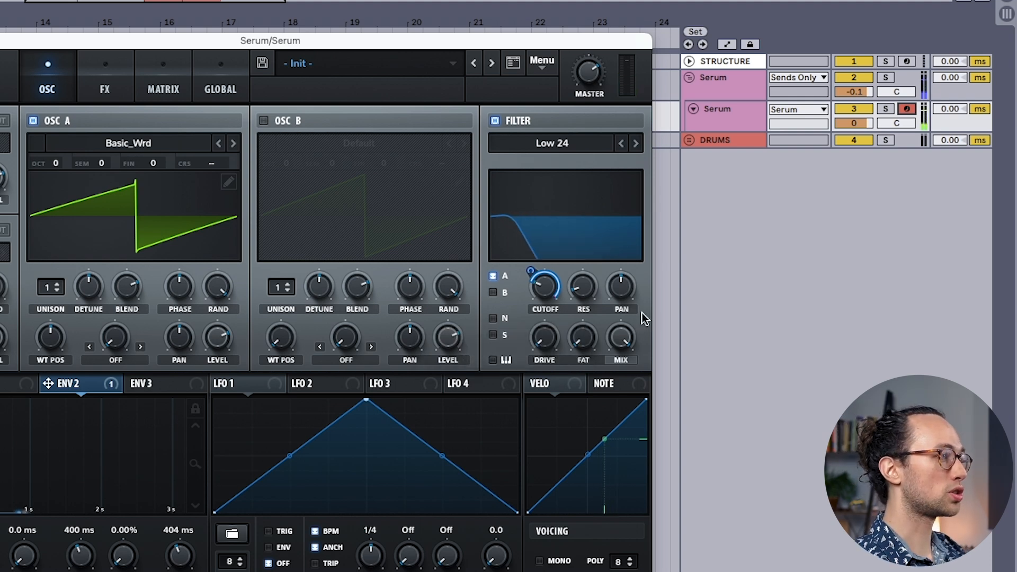
pyautogui.moveTo(535, 272); pyautogui.dragTo(512, 311)
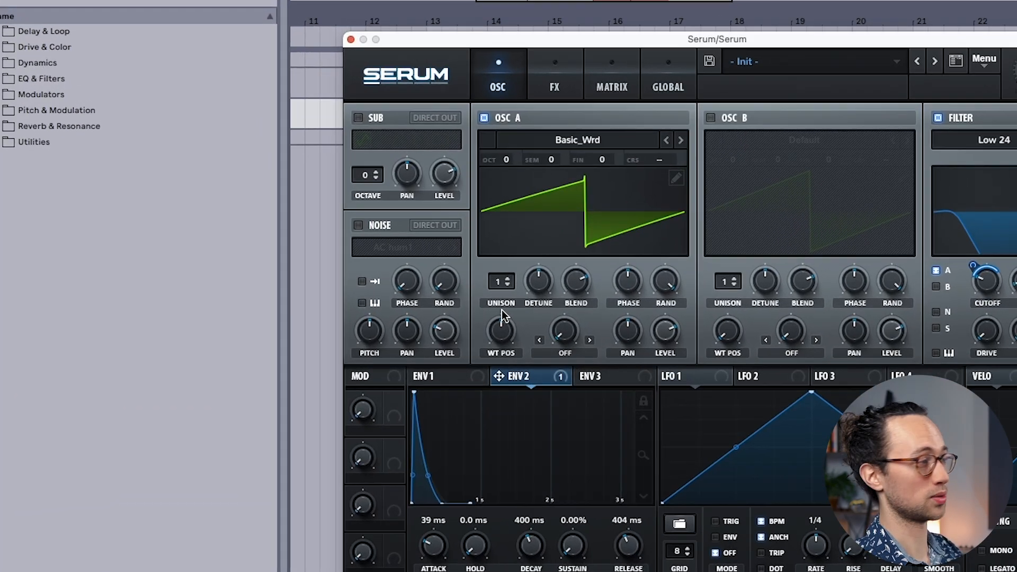
# Step: Set oscillator A's unison to 7 voices
pyautogui.moveTo(510, 285); pyautogui.dragTo(514, 211)
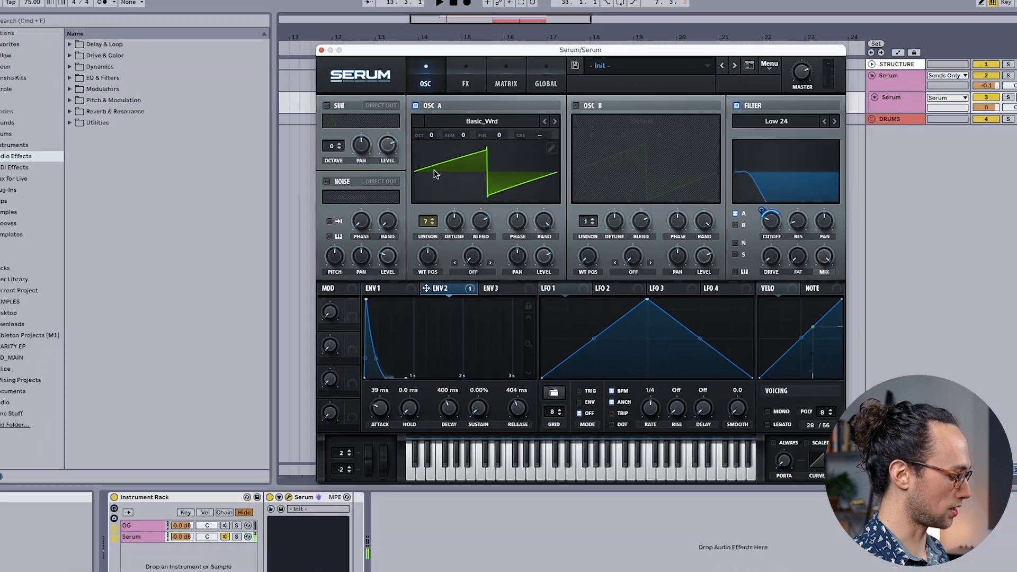
pyautogui.moveTo(506, 285); pyautogui.dragTo(508, 370)
pyautogui.moveTo(411, 259); pyautogui.dragTo(429, 228)
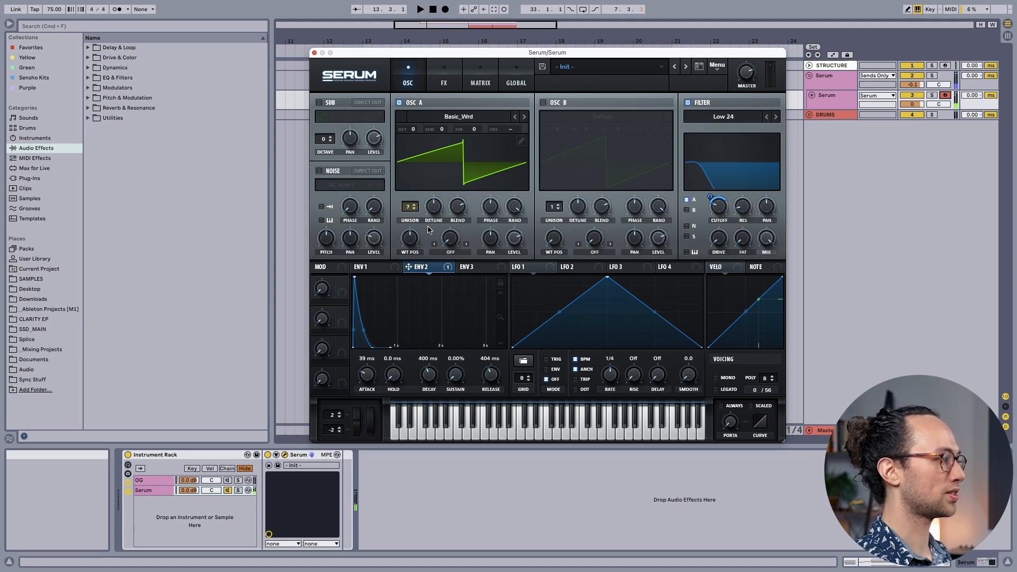
# Step: Open the synth's effects rack
pyautogui.click(440, 75)
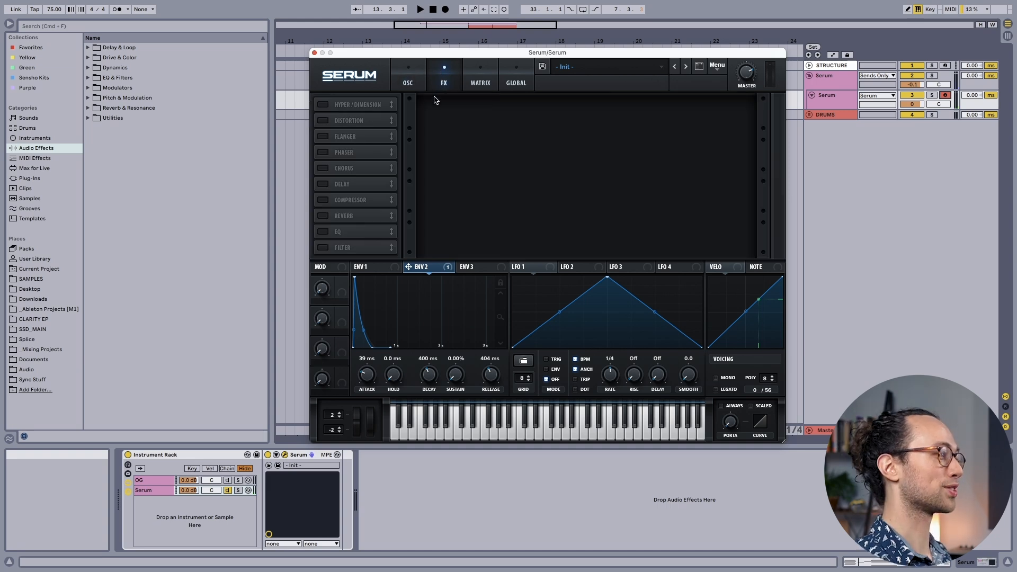
# Step: Switch the effect modules on one after another, starting with Hyper/Dimension, and turn them all back off
pyautogui.click(322, 104)
pyautogui.click(322, 121)
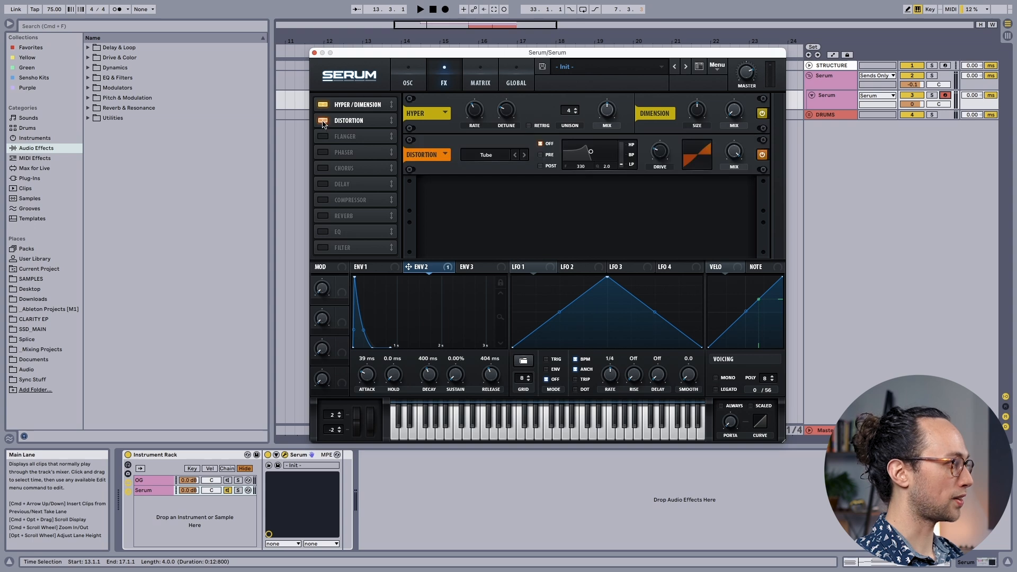
pyautogui.click(322, 136)
pyautogui.click(323, 152)
pyautogui.click(322, 167)
pyautogui.click(323, 200)
pyautogui.click(323, 216)
pyautogui.click(323, 216)
pyautogui.click(323, 200)
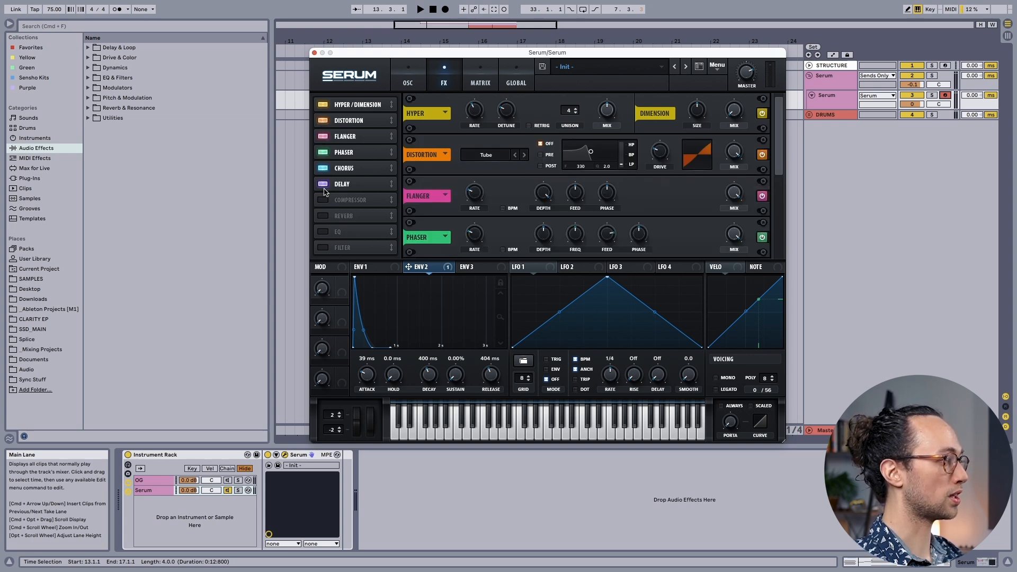
pyautogui.click(322, 183)
pyautogui.click(322, 168)
pyautogui.click(323, 152)
pyautogui.click(323, 136)
pyautogui.click(322, 121)
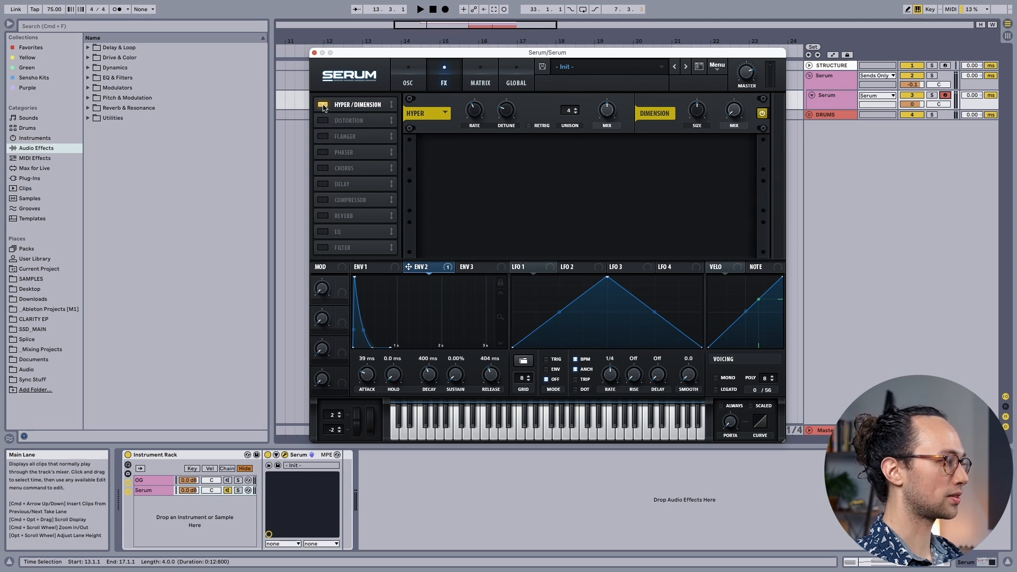
pyautogui.click(322, 105)
# Step: Enable the Delay effect and adjust its delay time
pyautogui.click(321, 184)
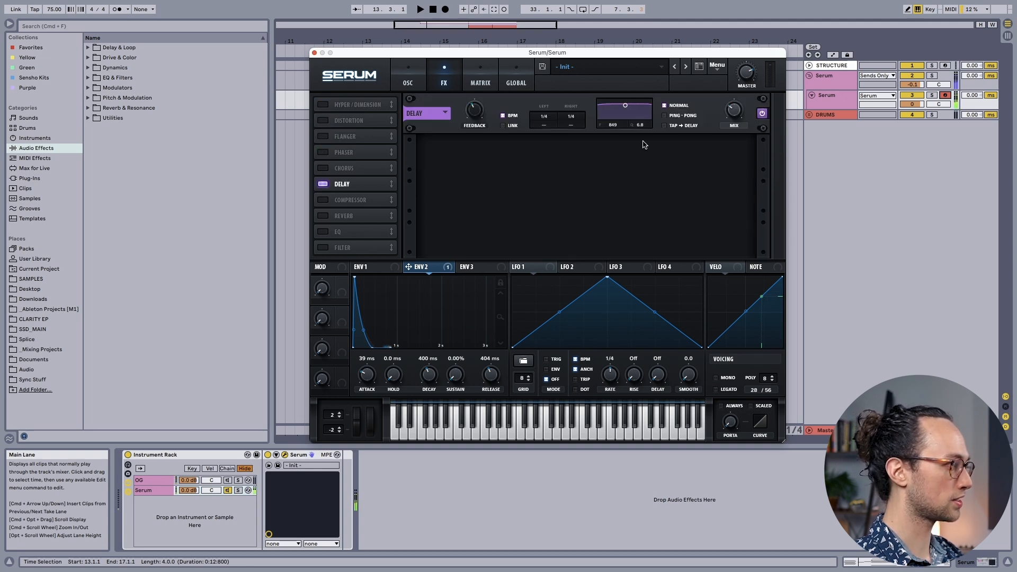
pyautogui.moveTo(547, 117); pyautogui.dragTo(574, 128)
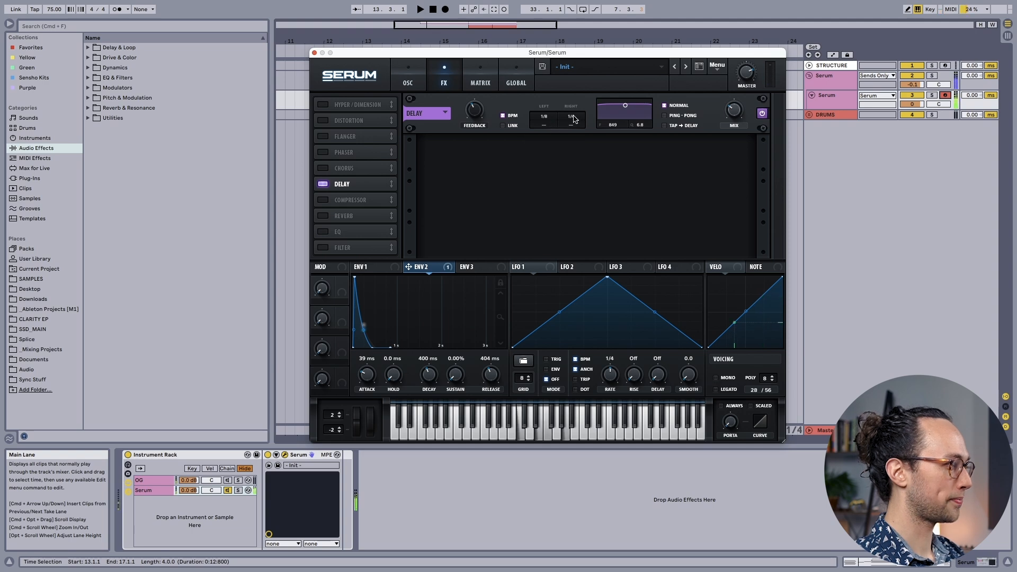
# Step: Enable the Reverb and Chorus effects, placing the Reverb ahead of the Delay in the chain and raising the Reverb's mix
pyautogui.click(328, 215)
pyautogui.moveTo(373, 215); pyautogui.dragTo(381, 180)
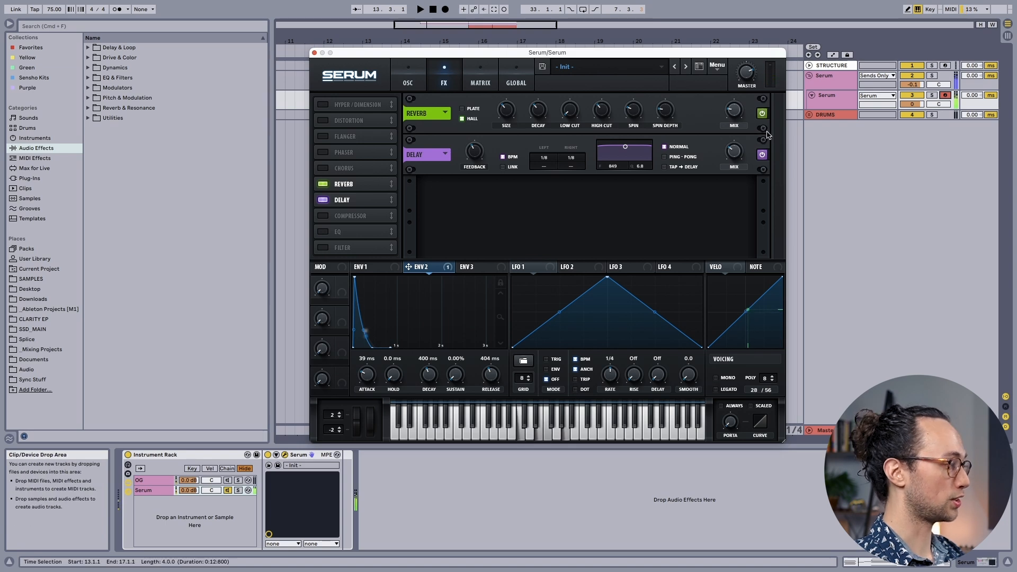
pyautogui.moveTo(732, 113); pyautogui.dragTo(728, 90)
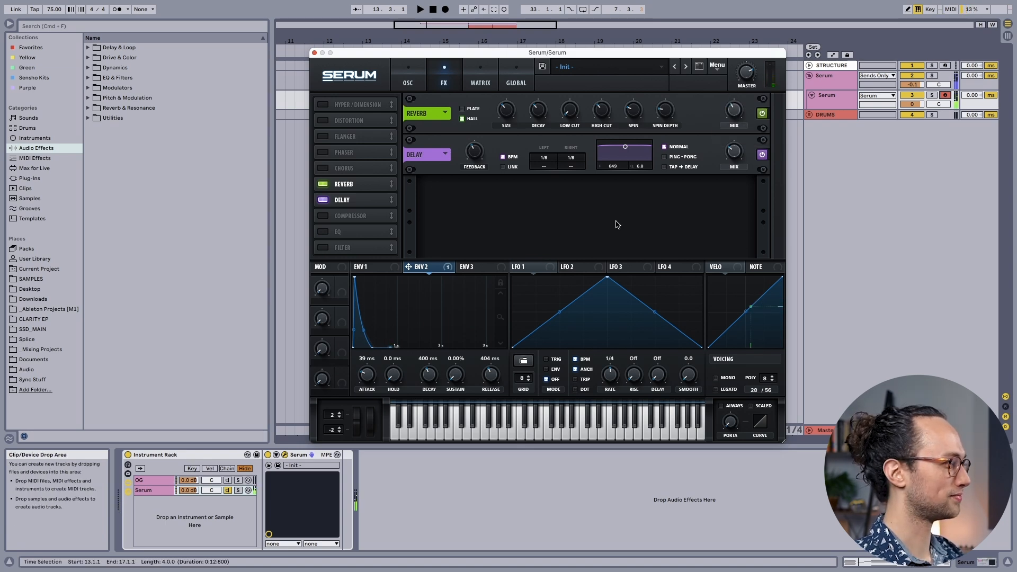
pyautogui.click(322, 168)
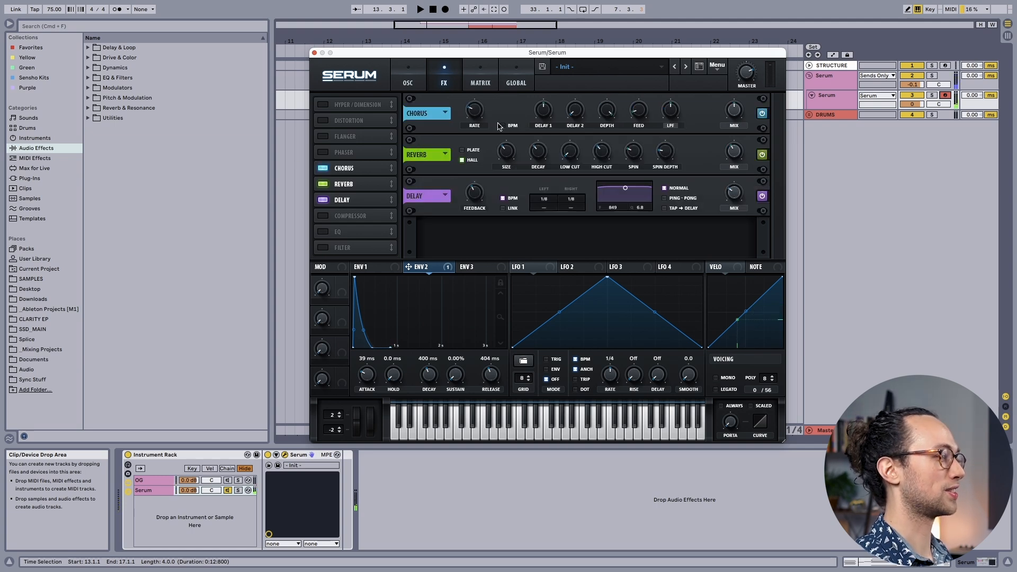
# Step: Save the sound as a preset named Wow Pluck 1 in the User folder
pyautogui.click(542, 67)
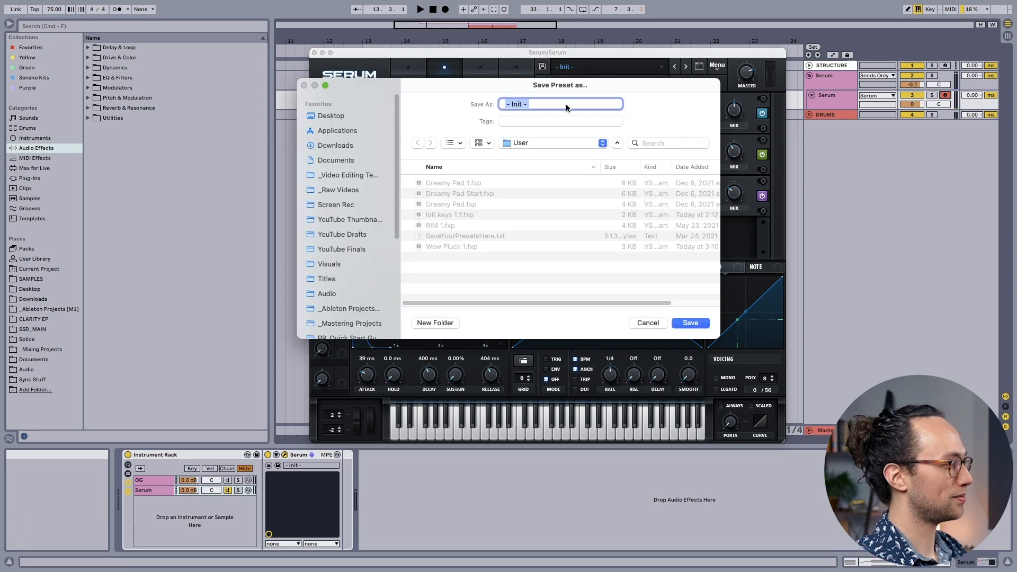
pyautogui.write('asdf')
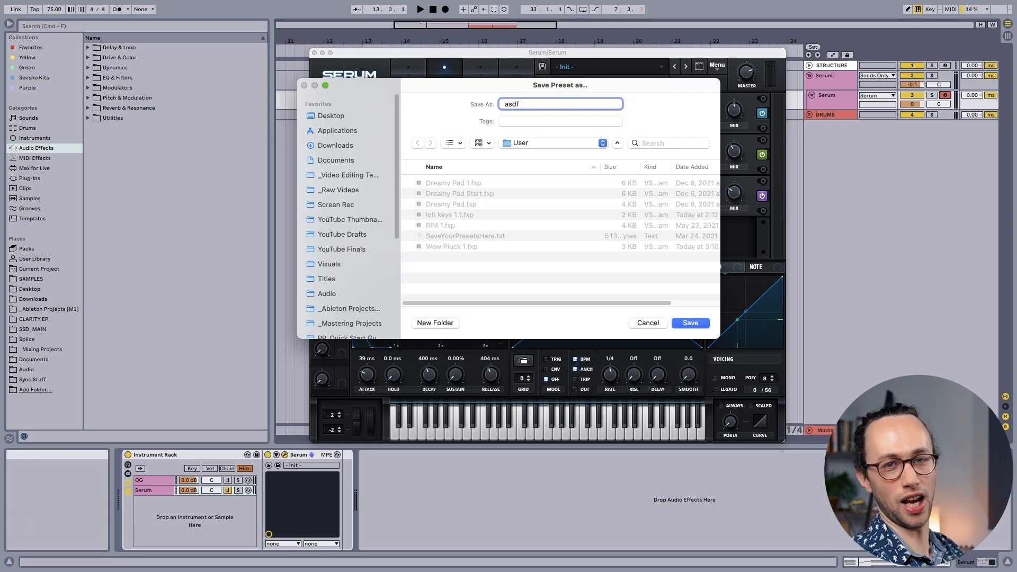
pyautogui.press('BackSpace')
pyautogui.press('BackSpace')
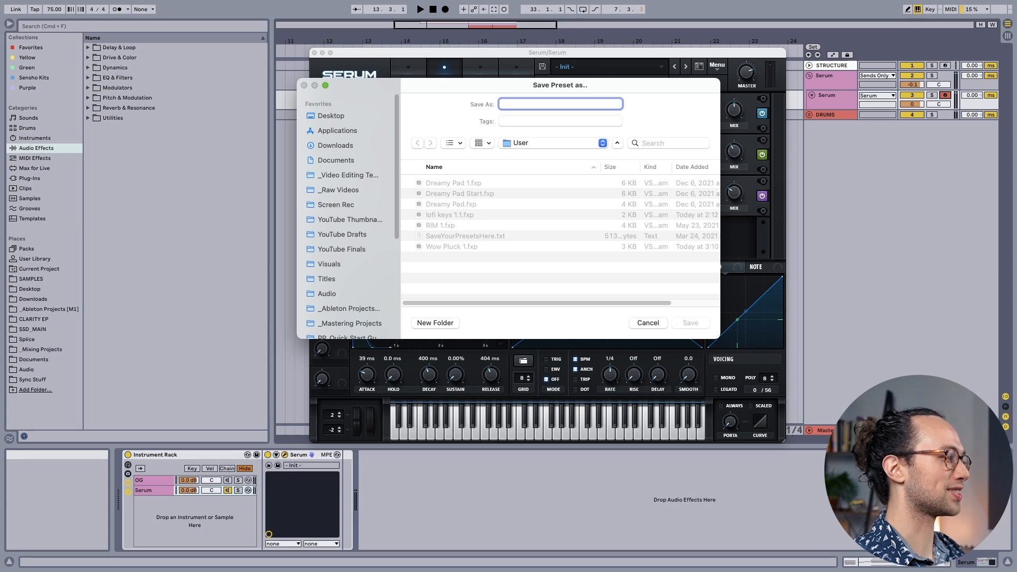
pyautogui.write('Wow Pluck 1')
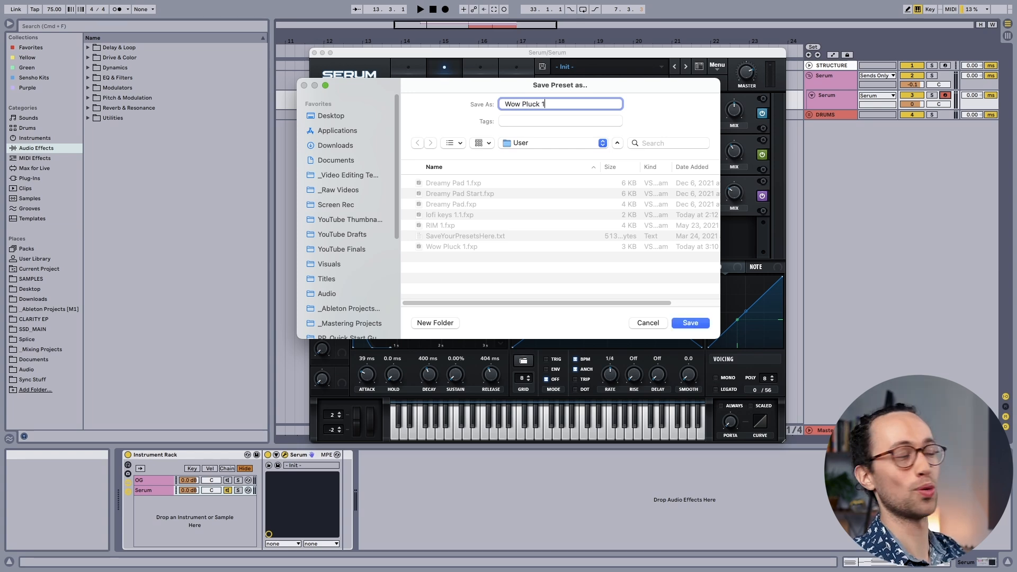
pyautogui.press('Return')
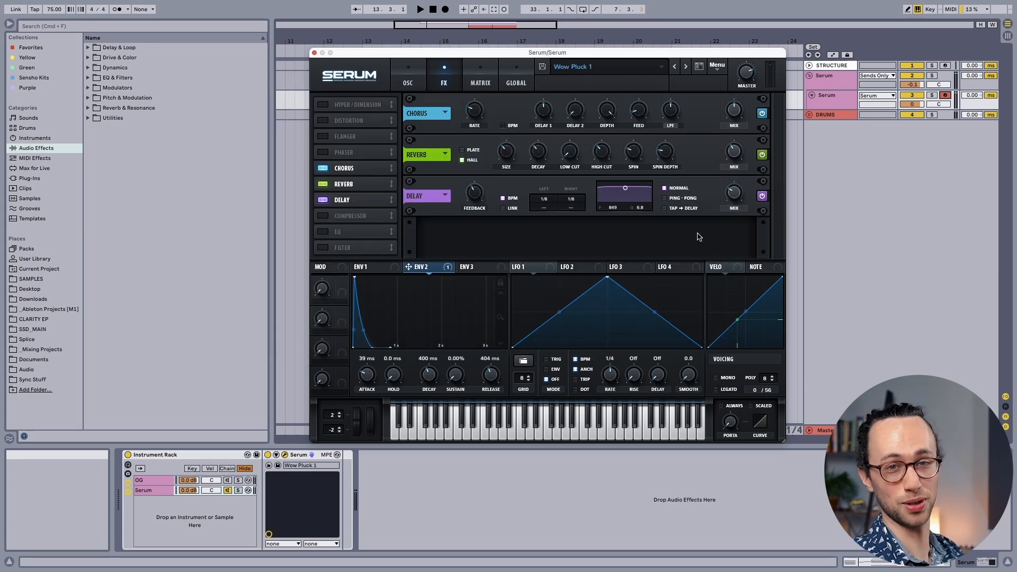